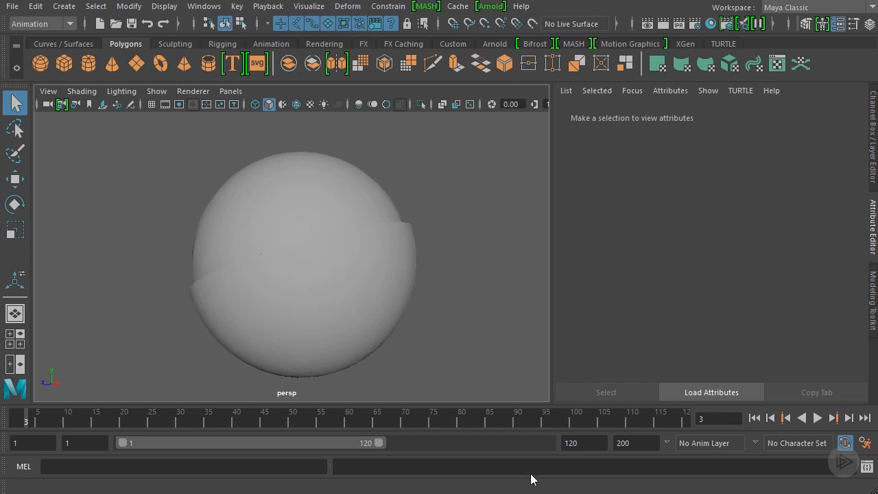
- Play the nested sphere animation, stop playback, and return the timeline to frame 1
click(821, 417)
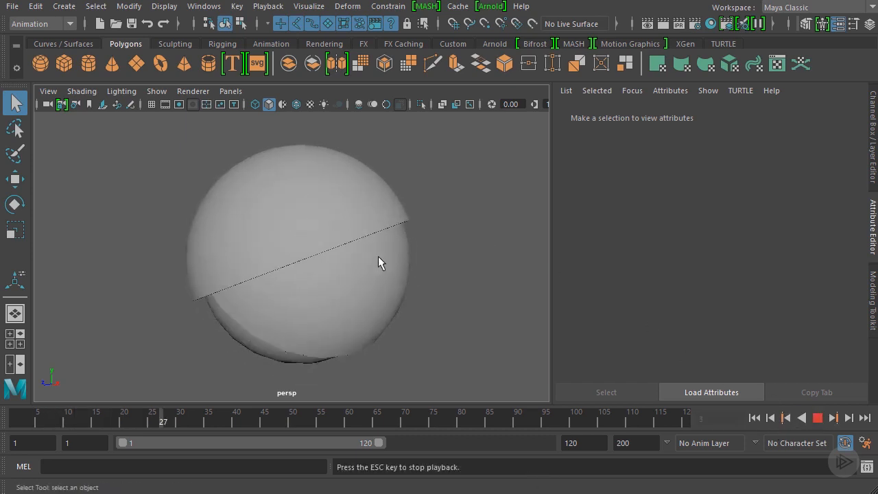
alt+drag(378, 261, 319, 238)
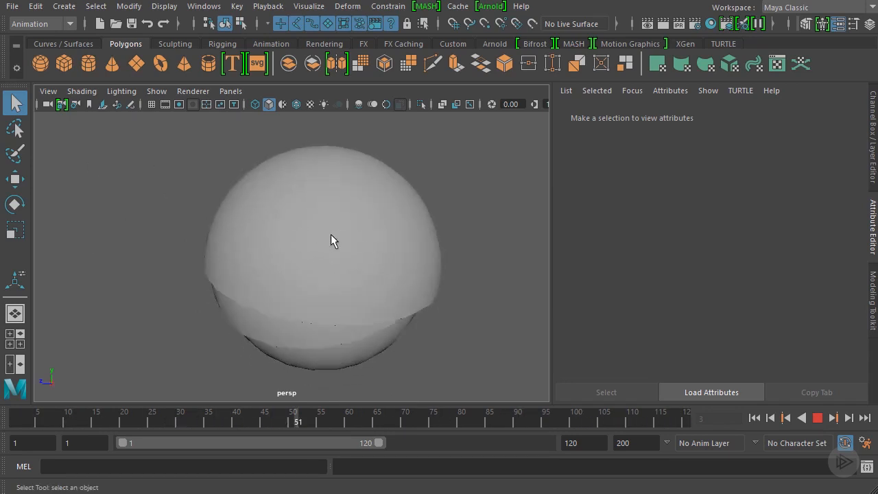
click(816, 423)
drag(410, 419, 14, 404)
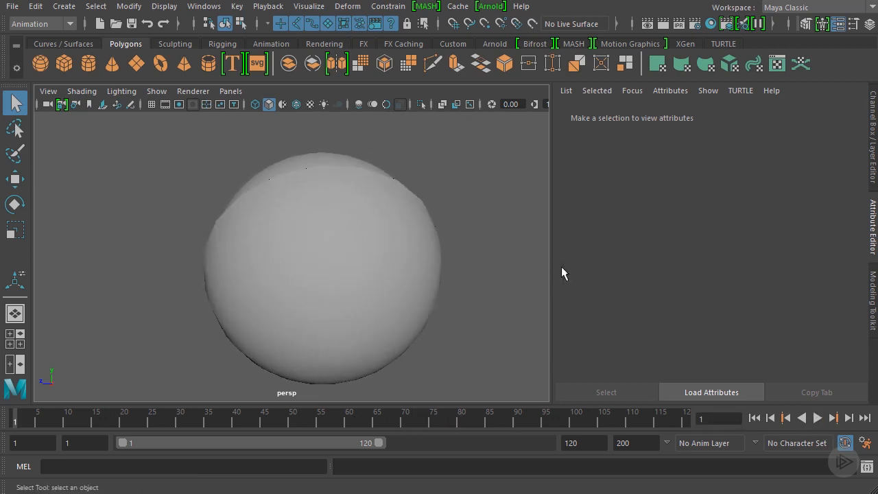
- Select the MASH1 network in the Outliner and show the attributes of its MASH1_Signal node
click(206, 6)
click(245, 152)
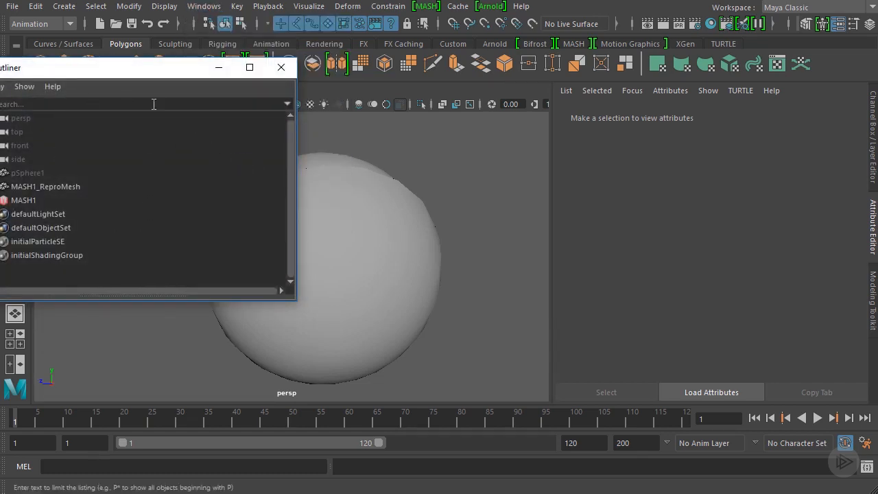
drag(156, 71, 254, 107)
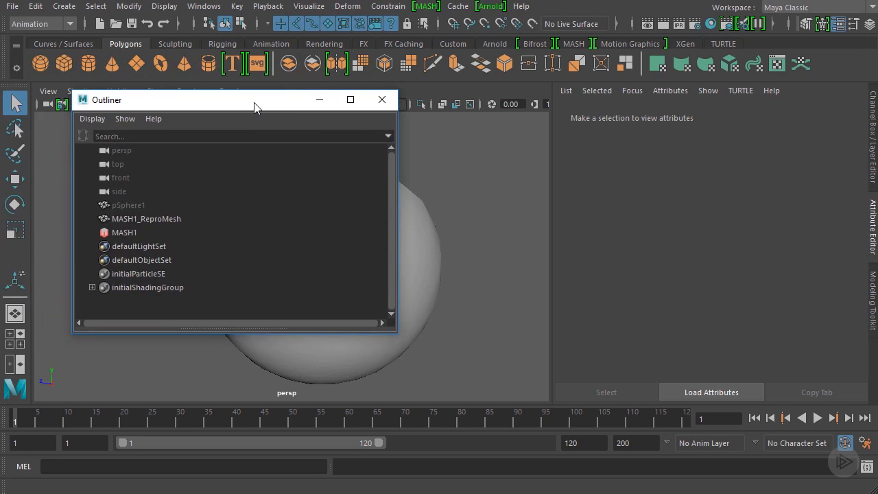
click(124, 233)
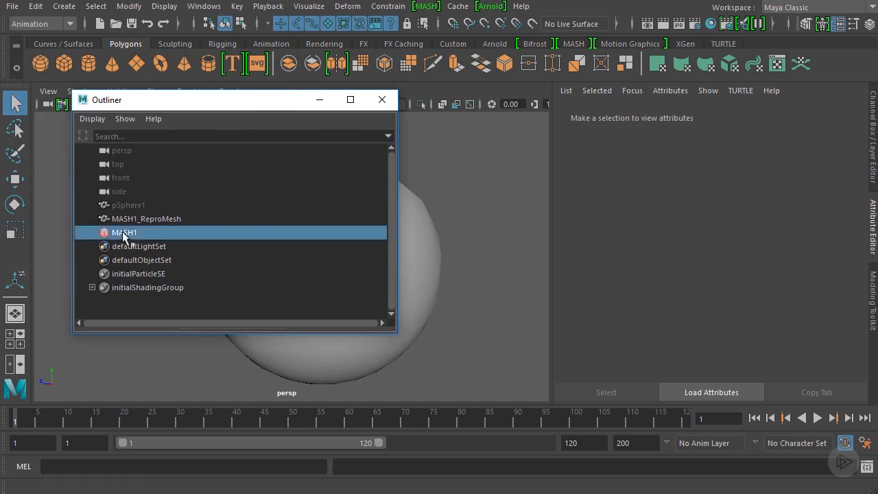
click(382, 99)
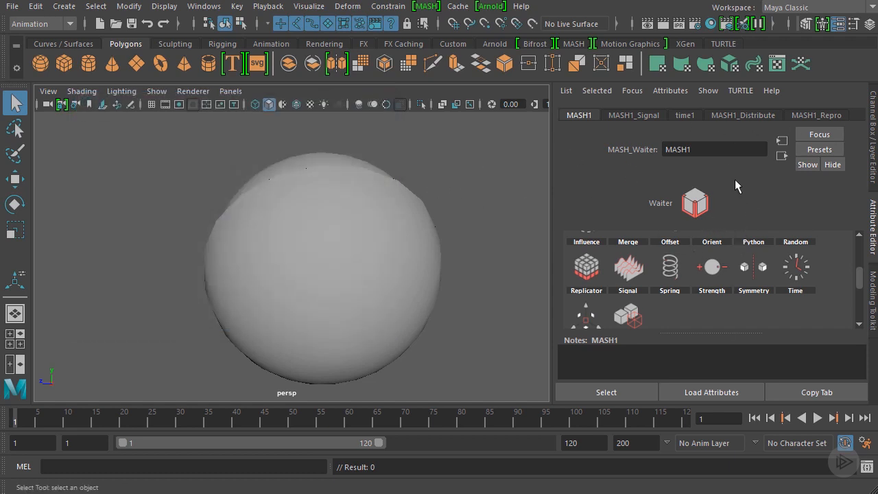
click(634, 115)
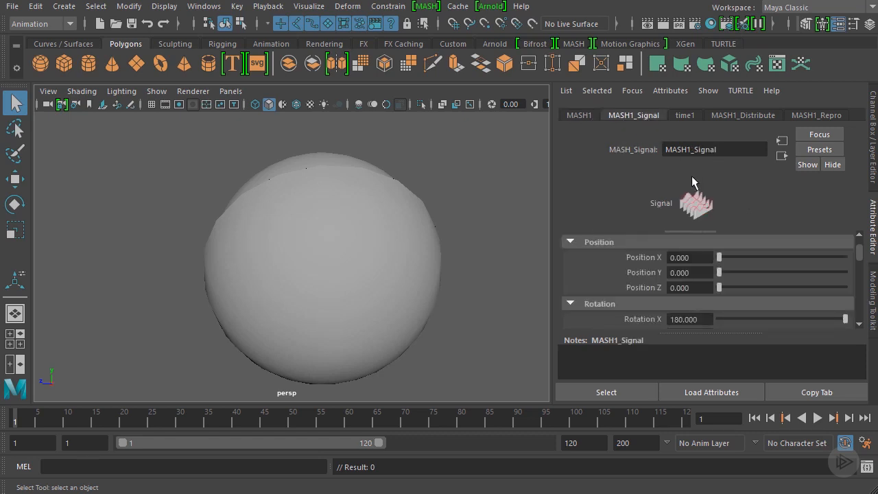
- Play the animation while varying the Signal node's Step Amount between low and high values, finishing at 200
mouse_move(498, 205)
alt+mouse_down()
mouse_move(431, 186)
mouse_move(499, 140)
alt+mouse_up()
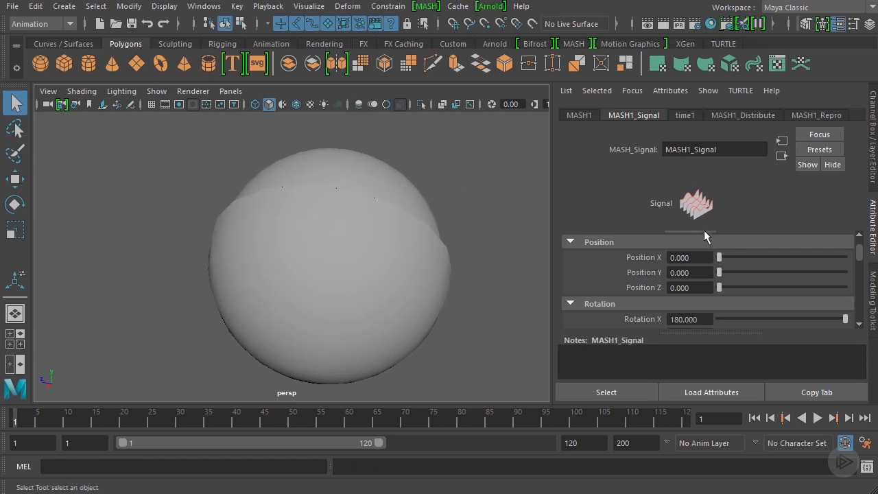
mouse_move(432, 191)
alt+mouse_down()
mouse_move(295, 186)
mouse_move(345, 184)
alt+mouse_up()
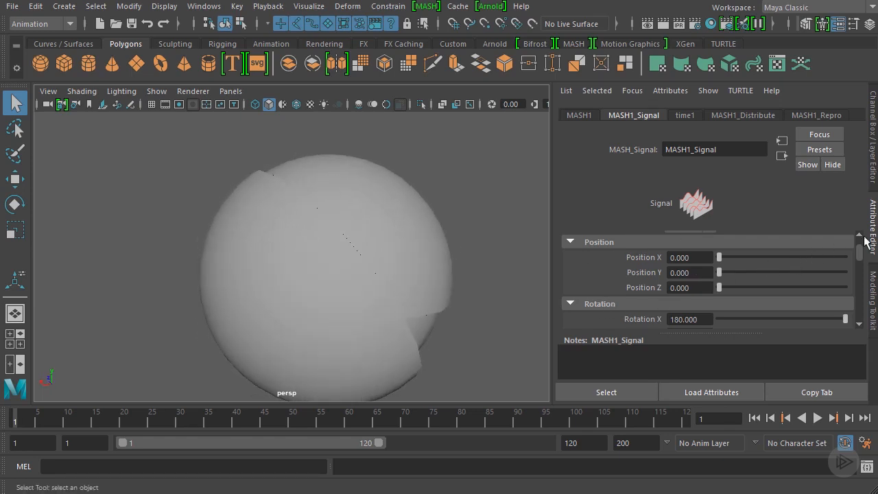
scroll(862, 255, down, 5)
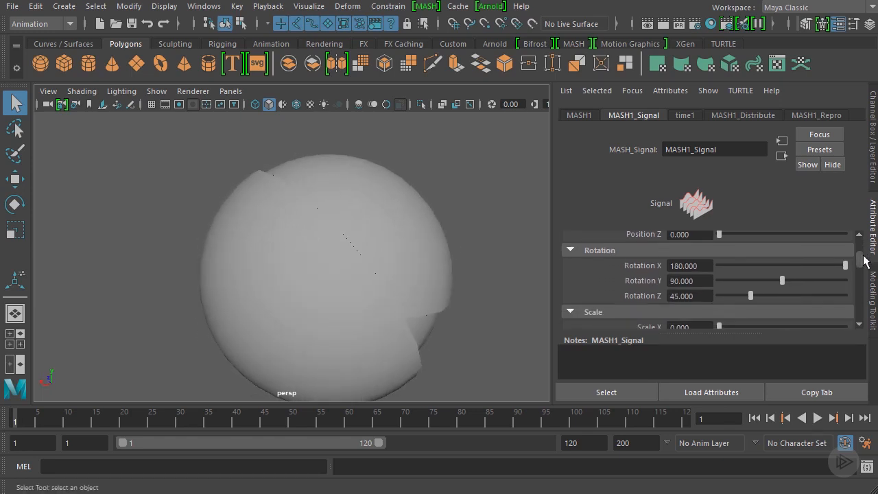
drag(864, 255, 871, 284)
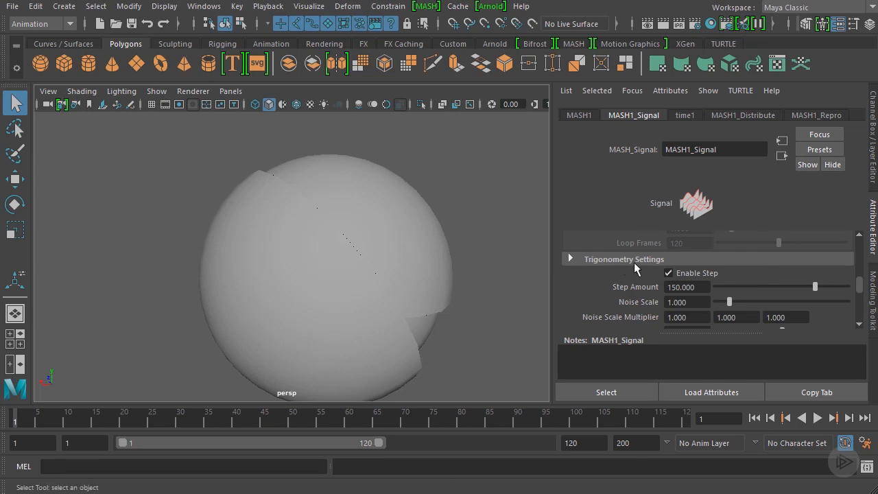
click(818, 418)
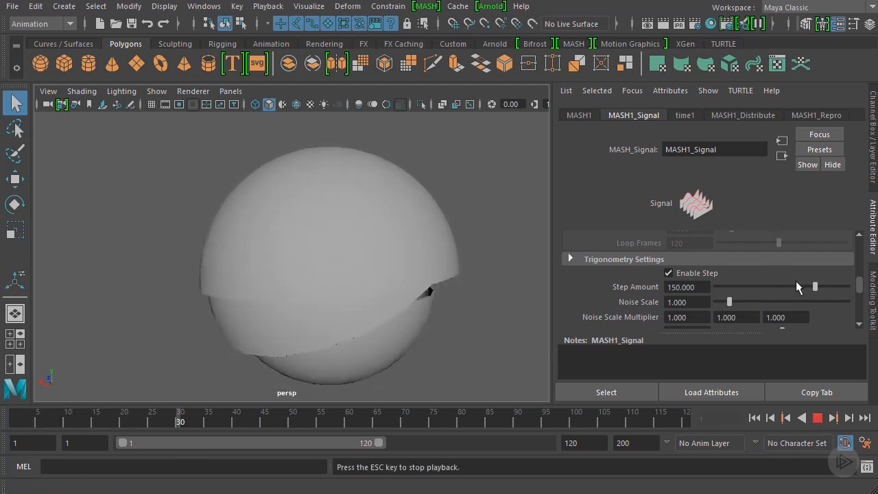
drag(815, 286, 689, 284)
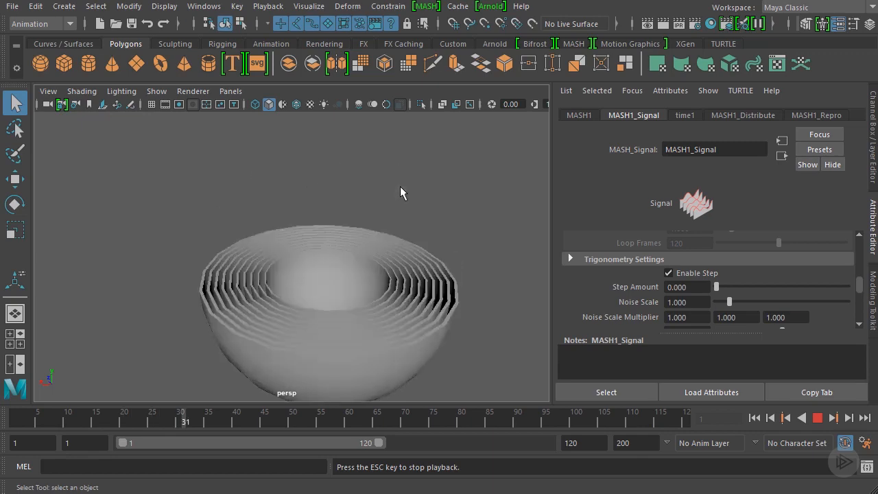
drag(717, 286, 755, 292)
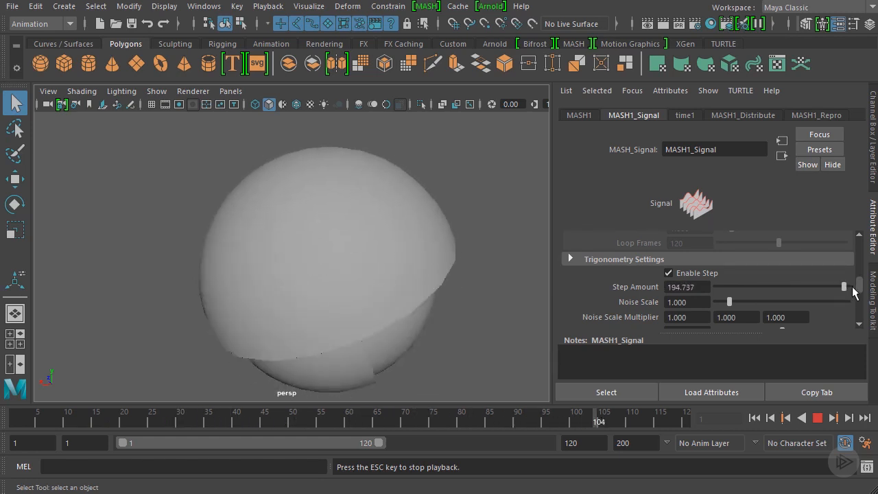
drag(854, 292, 727, 284)
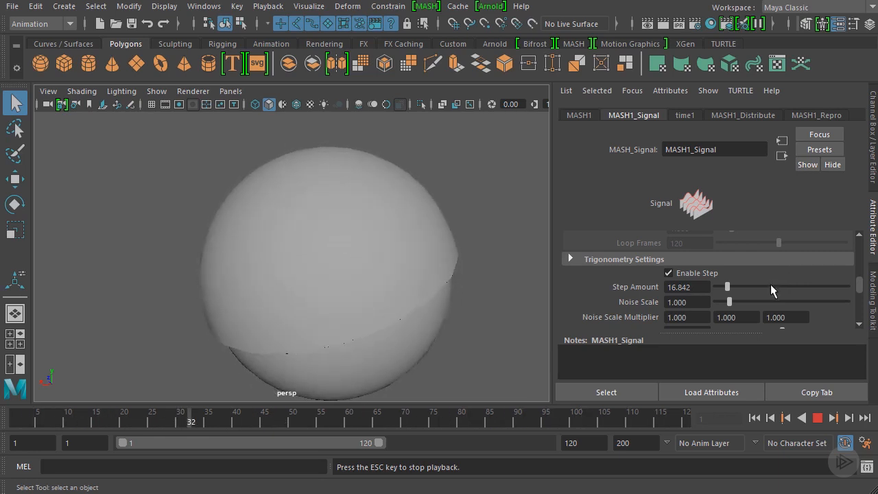
drag(770, 287, 787, 288)
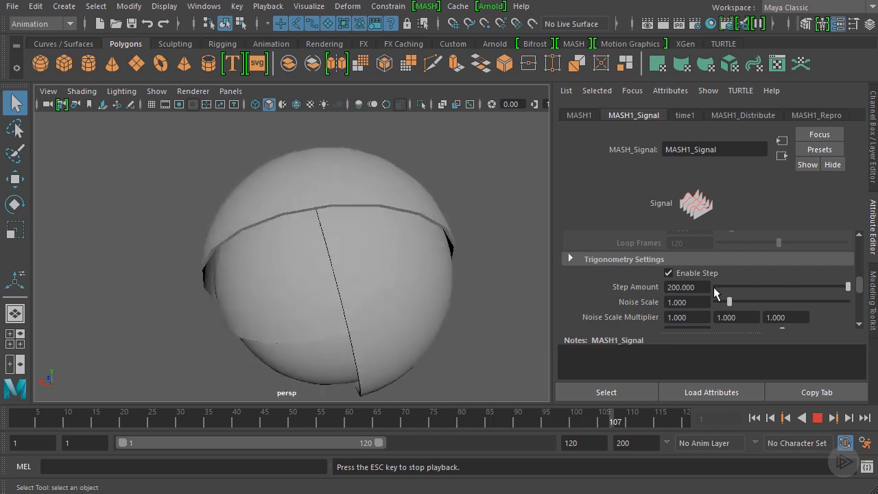
- During playback, reduce the Signal node's Strength to 0 and raise it slightly to about 0.027, viewing the shells up close
scroll(714, 287, down, 2)
scroll(713, 287, down, 1)
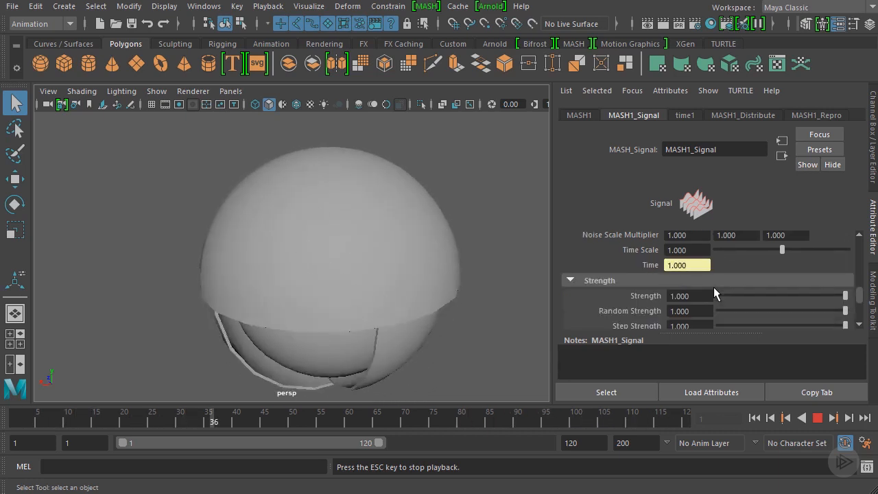
scroll(714, 287, down, 1)
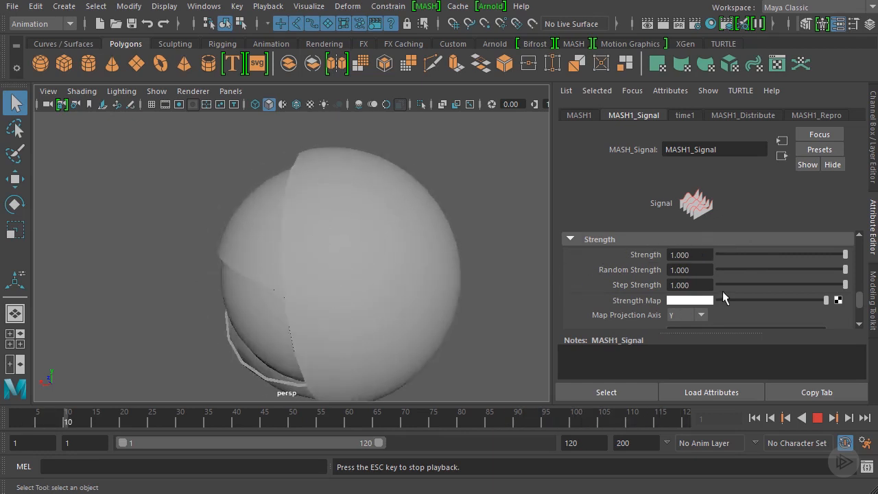
drag(847, 255, 706, 253)
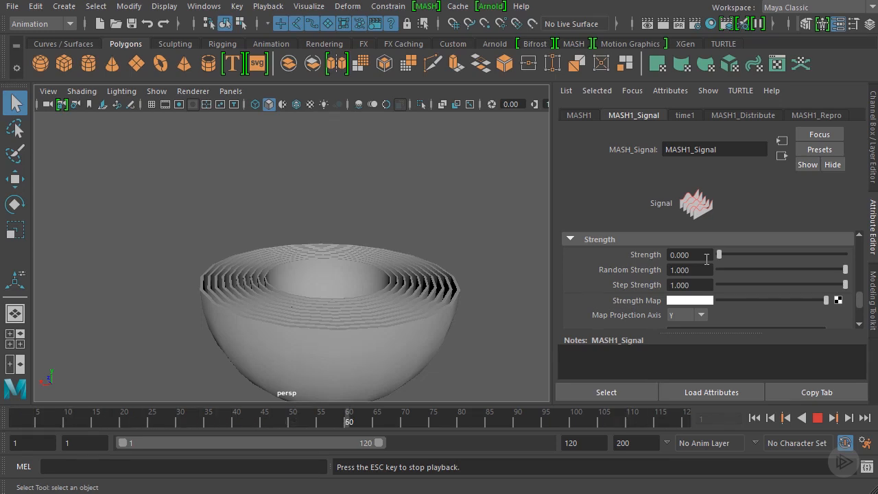
drag(719, 257, 723, 259)
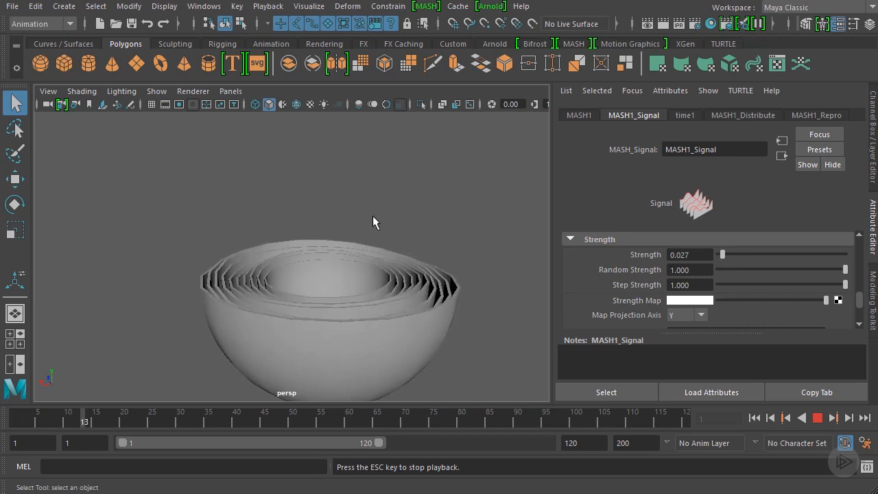
scroll(371, 217, up, 5)
alt+drag(397, 209, 402, 148)
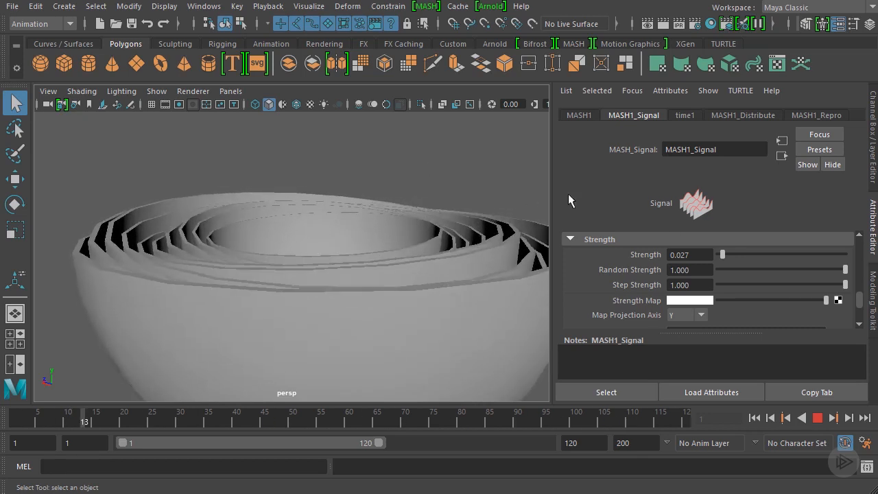
- Increase the Signal node's Strength gradually through about 0.2 to about 0.6, with the whole object framed
drag(723, 255, 746, 264)
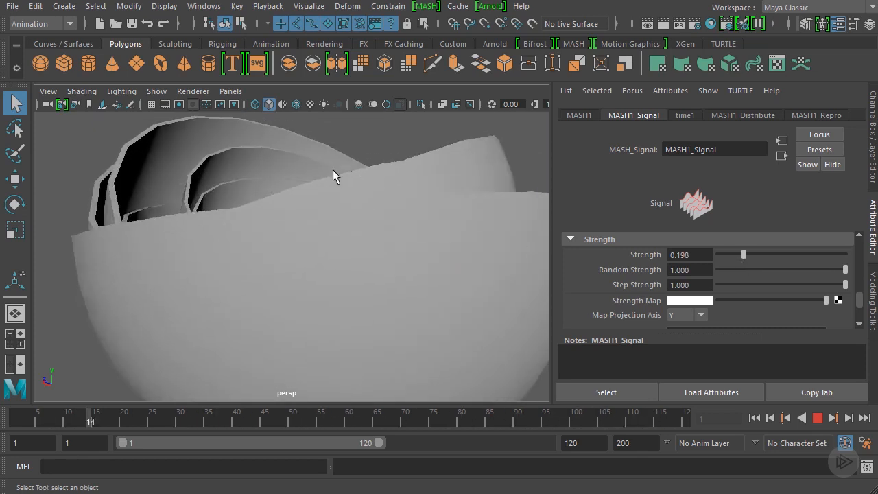
key(f)
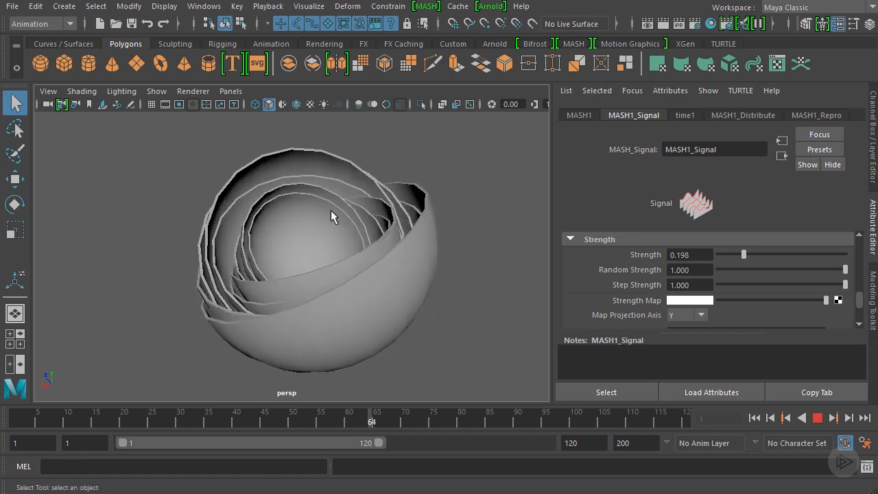
drag(744, 253, 788, 261)
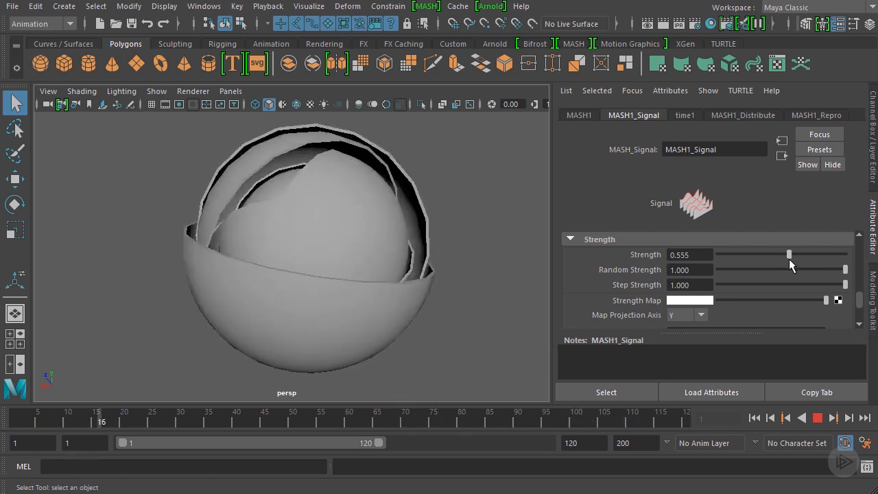
drag(790, 260, 793, 260)
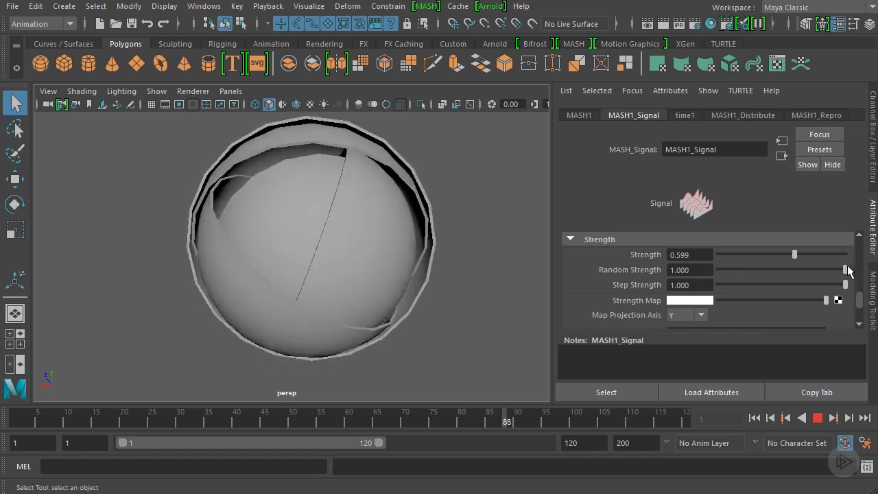
- Try Random Strength values of about 0.28, 0.33 and 0.54 on the Signal node, and restore it to 1
drag(846, 270, 755, 266)
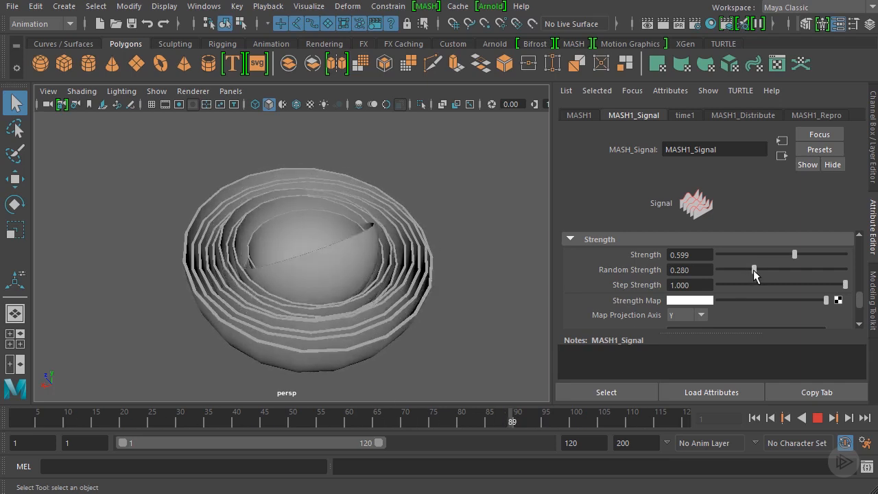
mouse_move(753, 270)
mouse_down()
mouse_move(728, 273)
mouse_move(759, 270)
mouse_up()
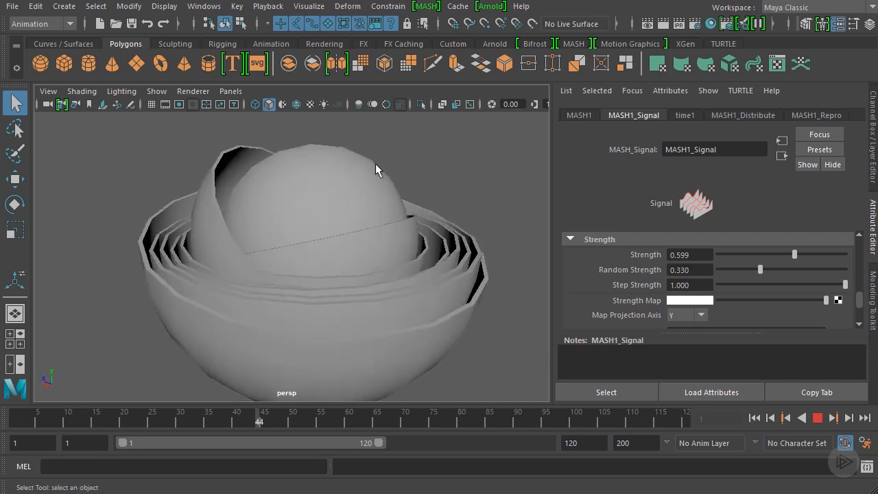
drag(762, 269, 786, 275)
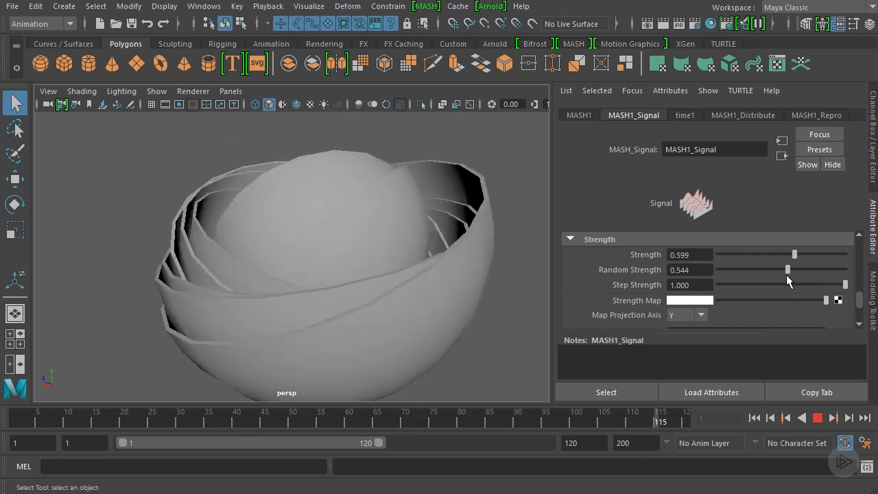
drag(786, 274, 839, 289)
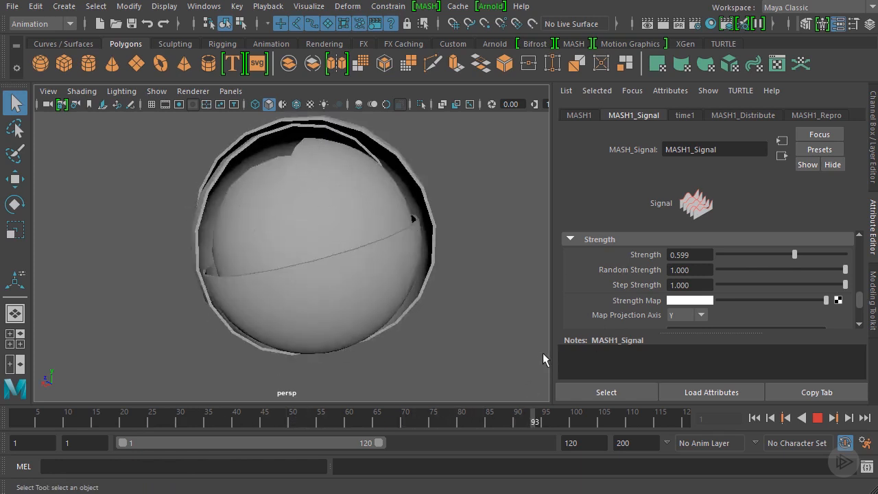
- Raise the Signal node's Strength to 1 for comparison and settle it at about 0.55
drag(765, 254, 862, 255)
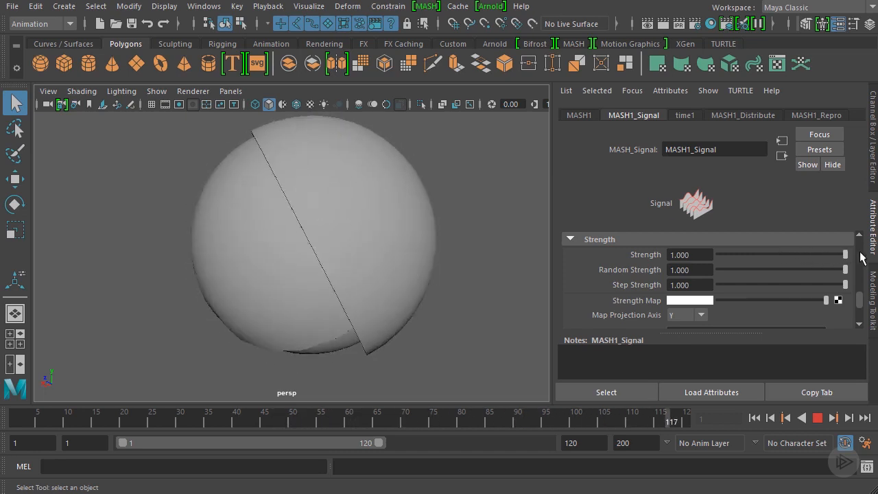
drag(846, 255, 789, 241)
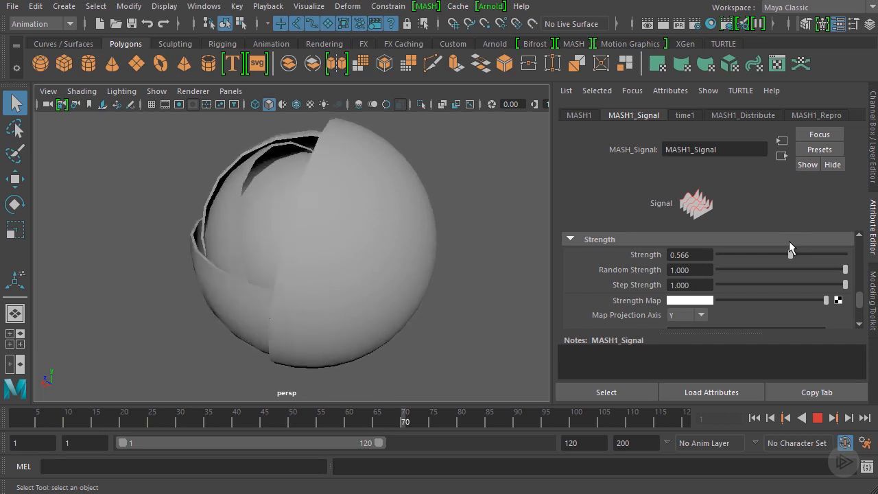
drag(789, 241, 787, 240)
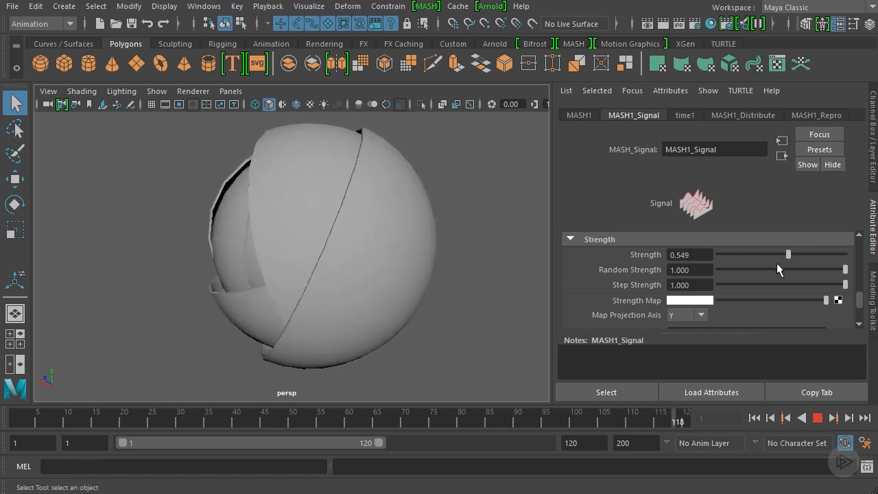
scroll(777, 269, down, 10)
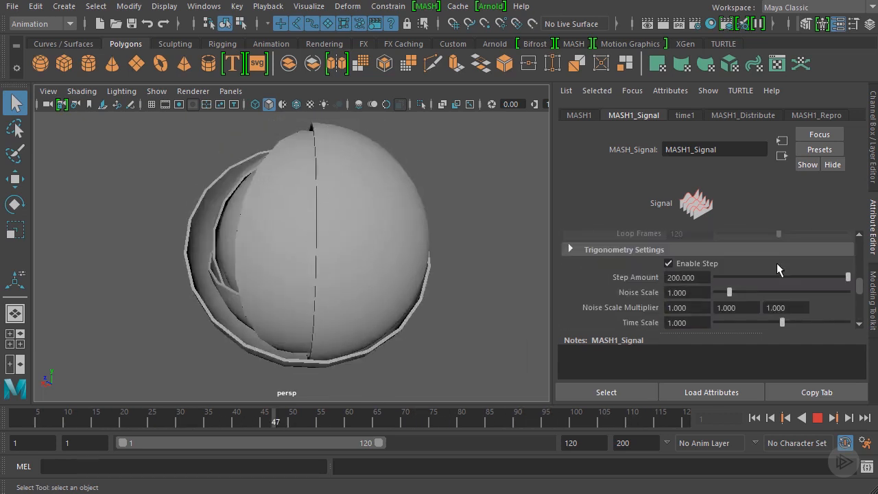
scroll(777, 262, up, 10)
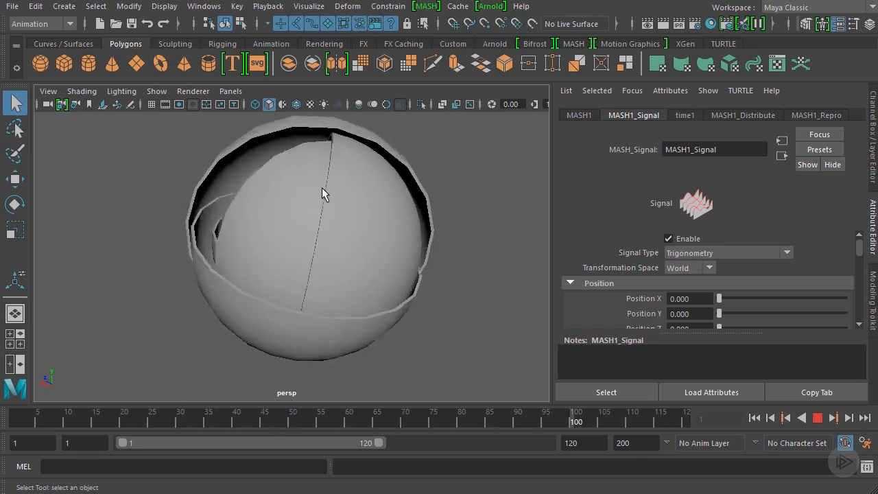
- Open the MASH1 Waiter node's settings and look through the node types available under Add Node, from Audio to Visibility
click(580, 115)
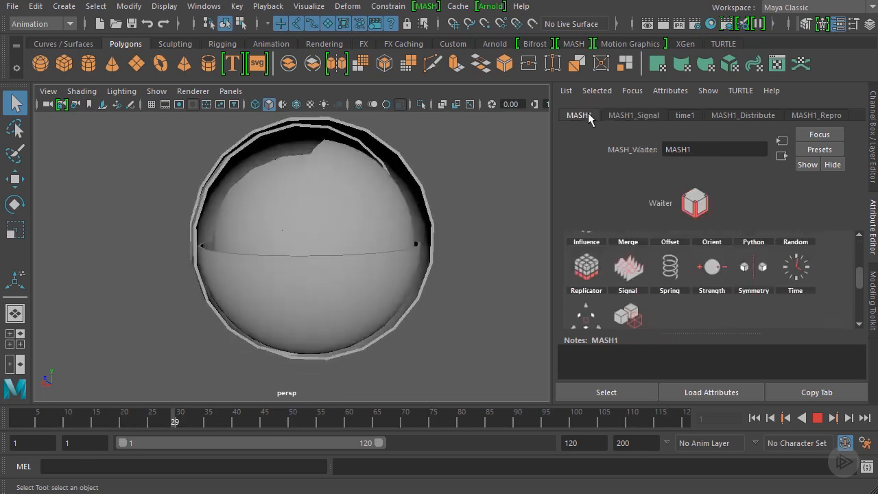
scroll(782, 296, up, 1)
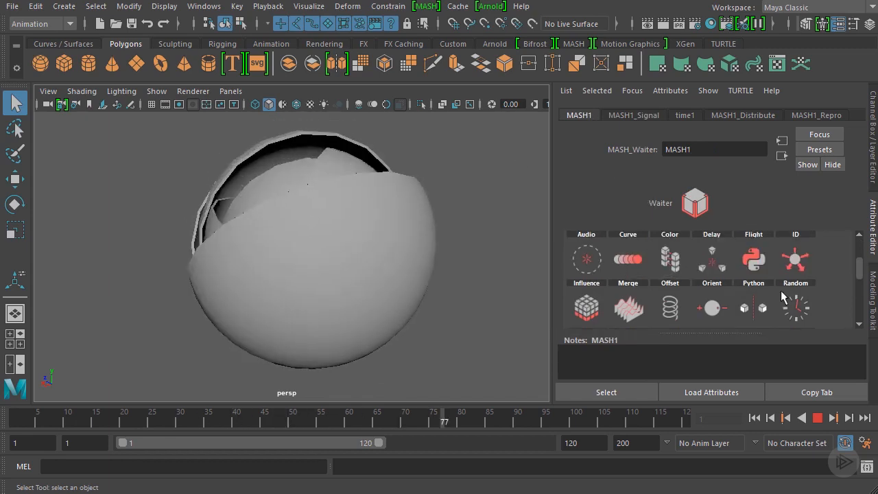
mouse_move(859, 269)
mouse_down()
mouse_move(858, 250)
mouse_move(864, 308)
mouse_move(864, 254)
mouse_up()
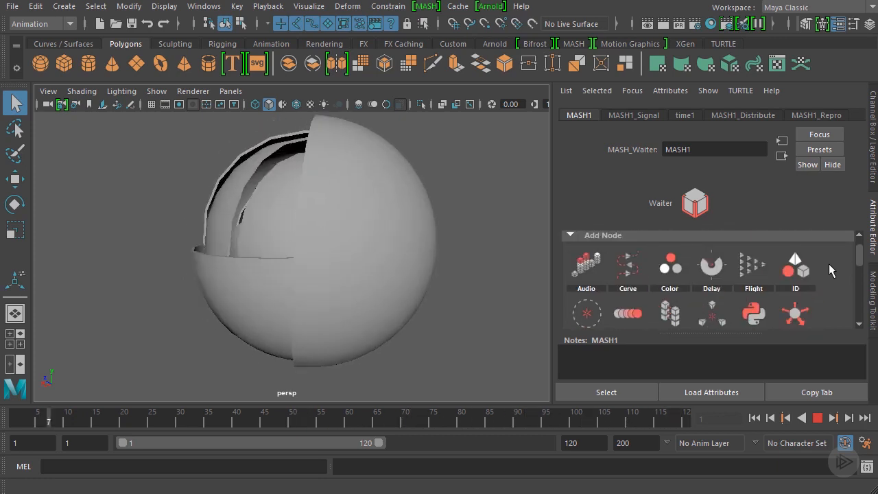
scroll(829, 269, down, 3)
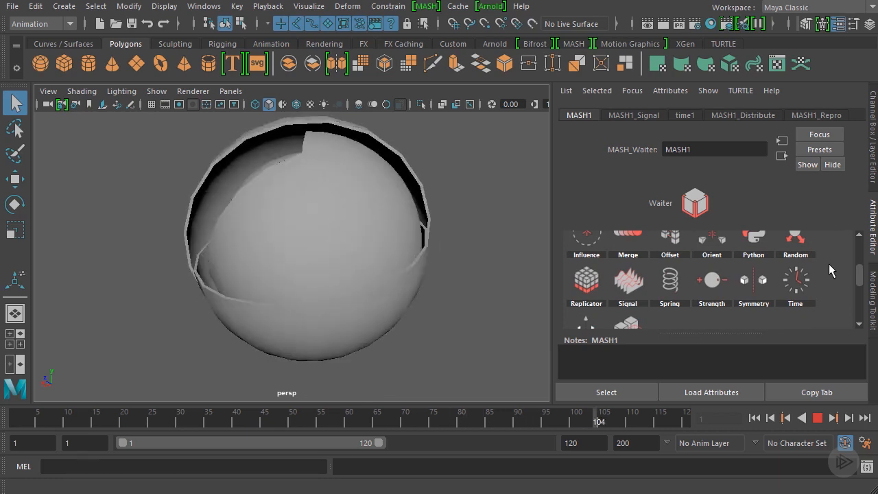
scroll(829, 270, down, 2)
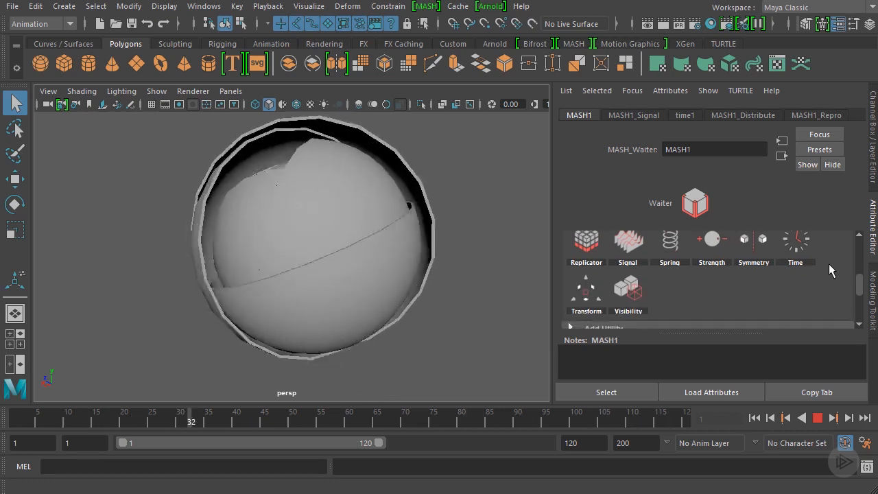
scroll(829, 271, down, 1)
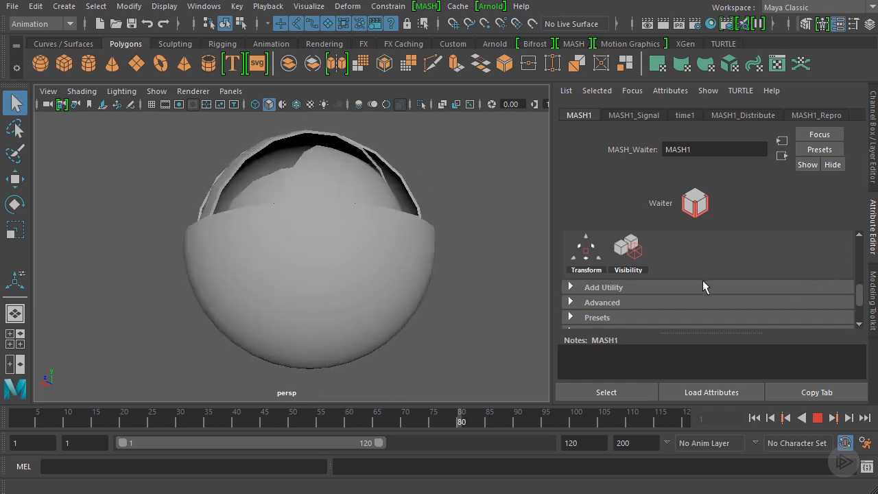
- Expand the Waiter's Add Utility section to examine its utilities, and return to the start of the Add Node list
click(605, 288)
scroll(718, 257, down, 1)
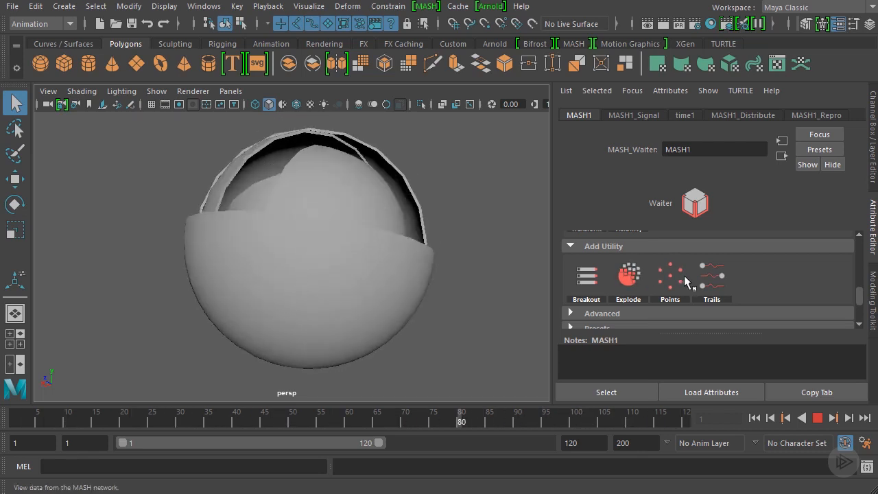
scroll(684, 275, up, 5)
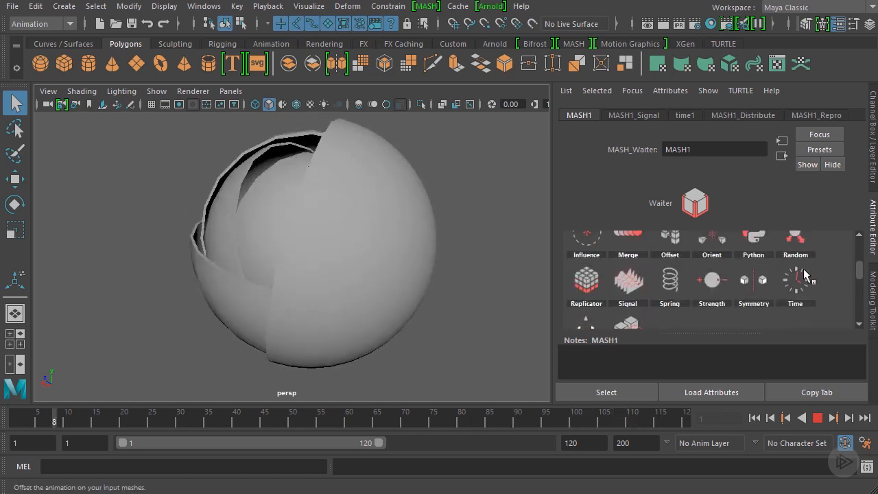
scroll(817, 267, up, 2)
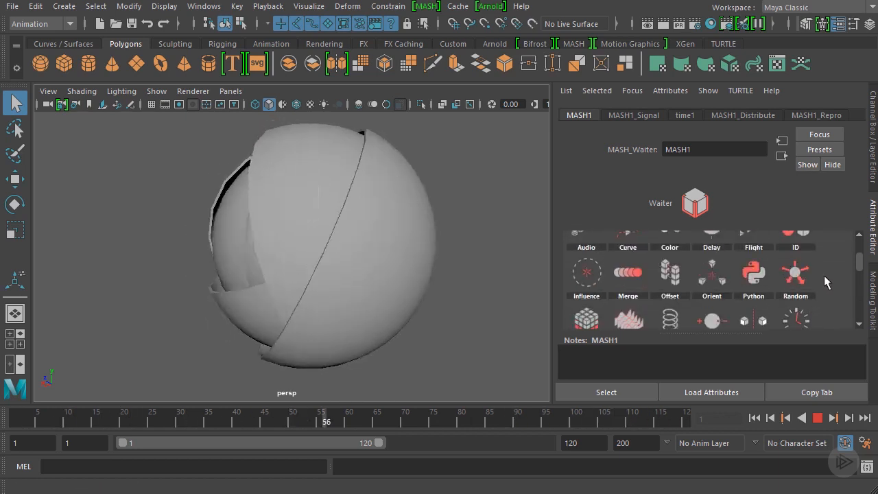
scroll(824, 275, up, 2)
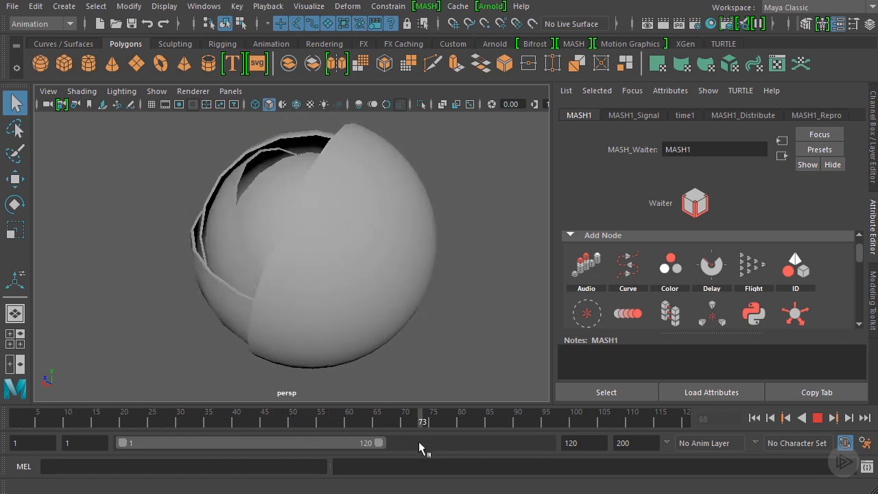
drag(354, 447, 24, 427)
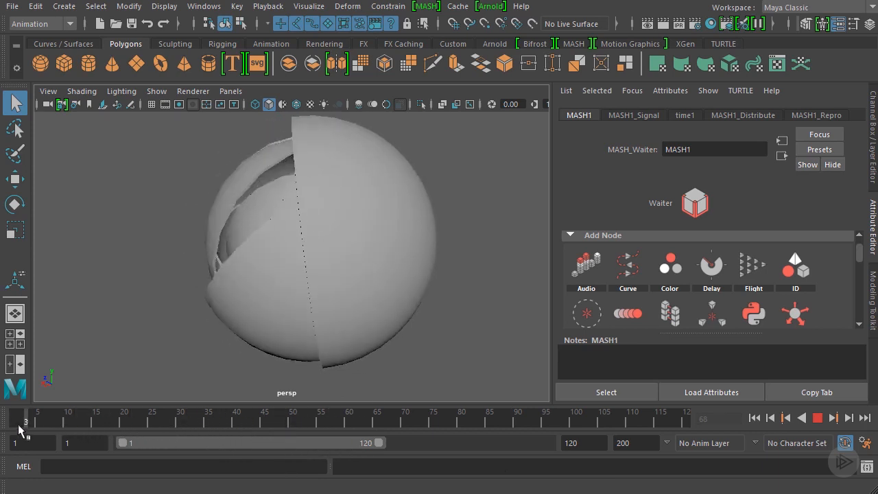